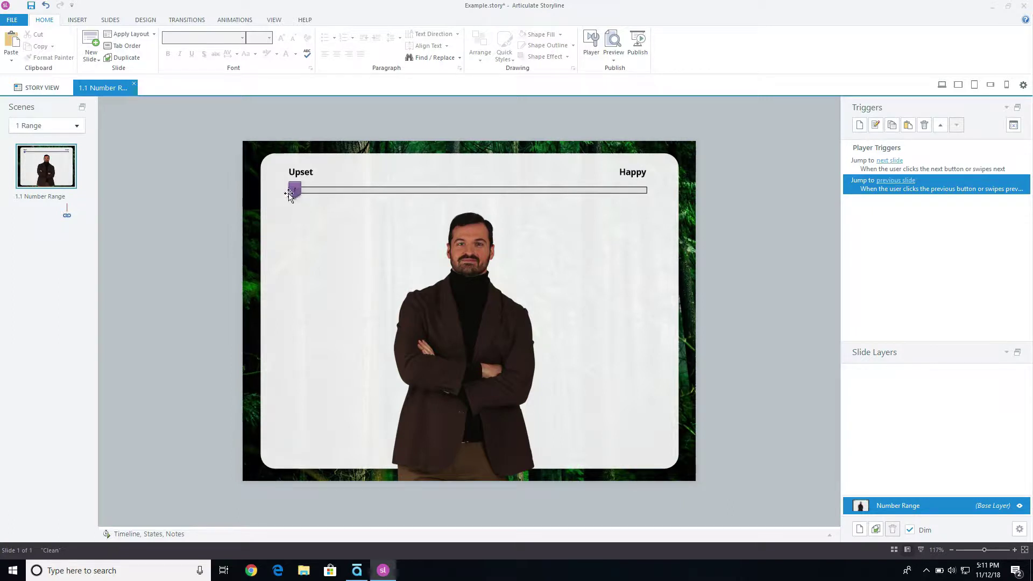
Review the slider's variable settings and preview Antonio's Normal, Medium and Happy states.
left_click(330, 191)
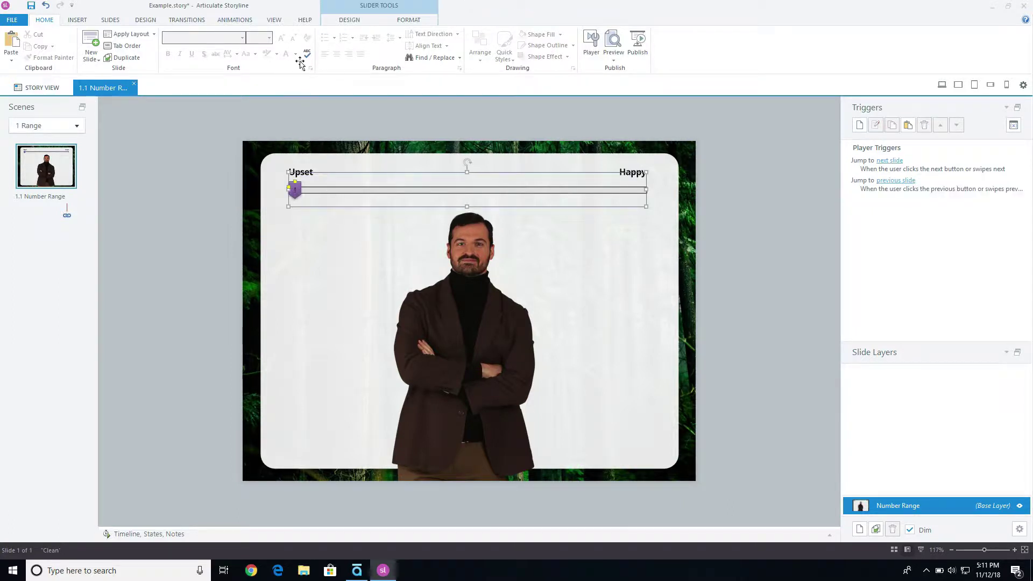
left_click(350, 20)
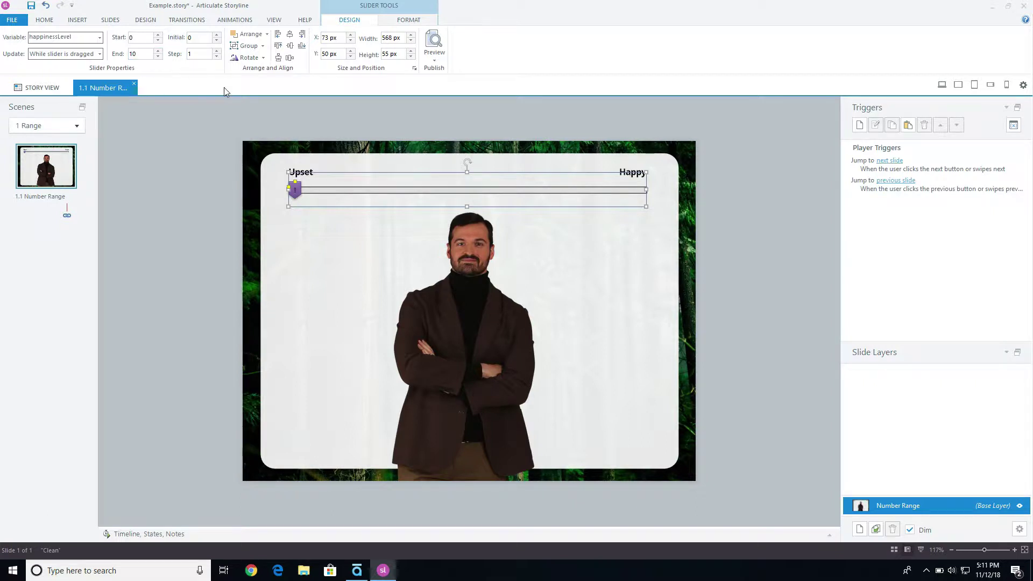
left_click(460, 270)
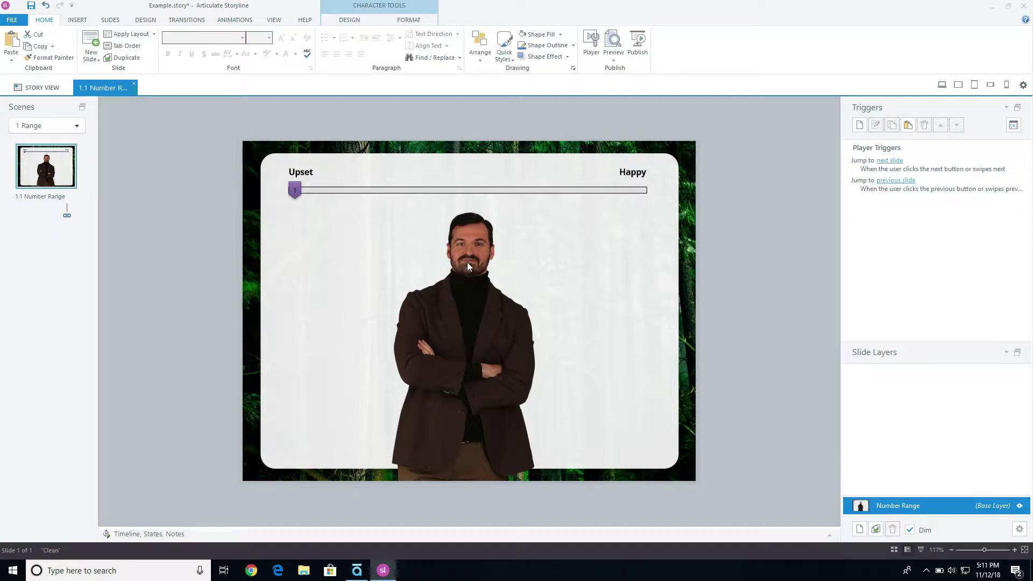
left_click(829, 535)
left_click(171, 405)
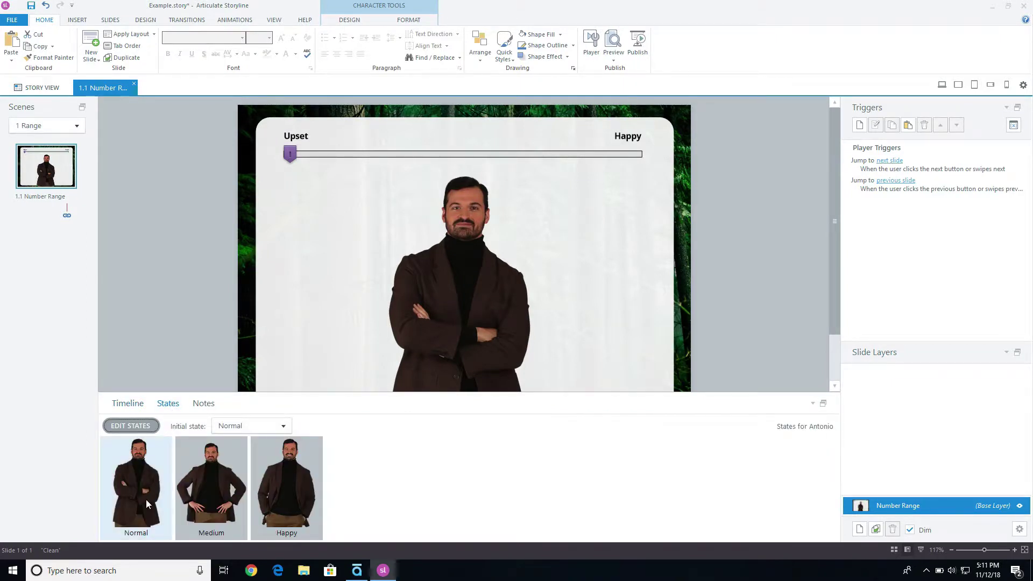
left_click(179, 502)
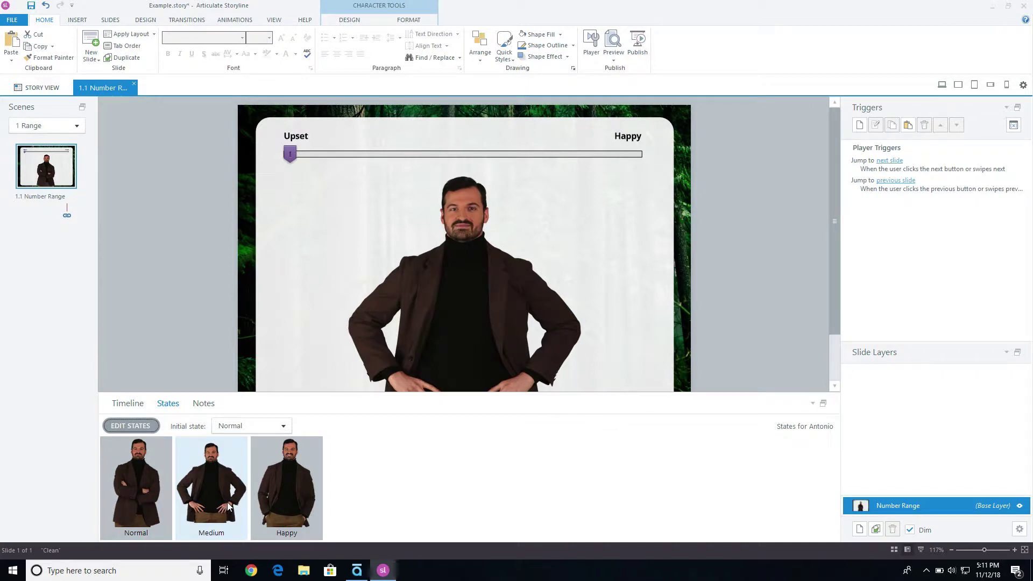
left_click(289, 498)
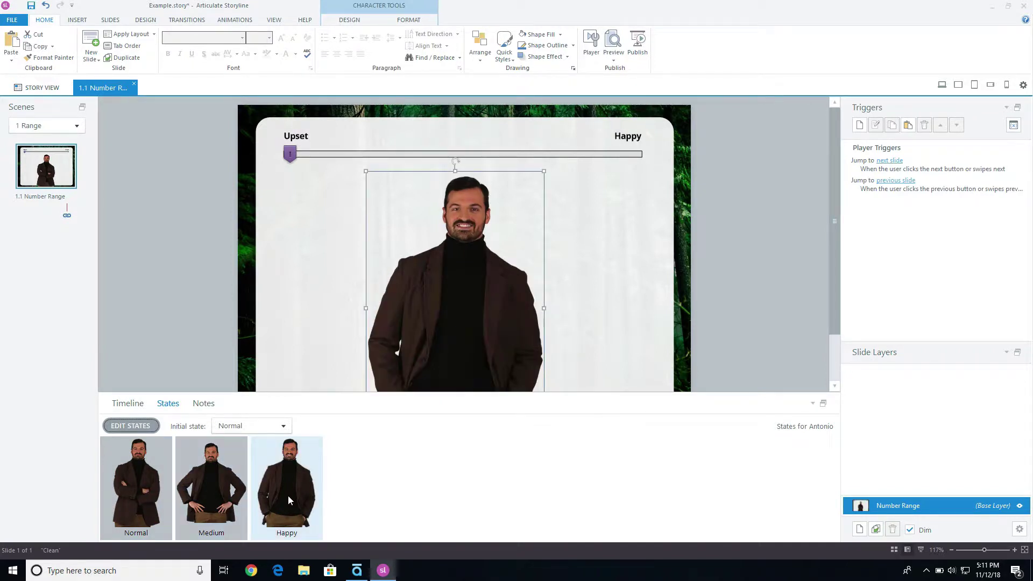
left_click(664, 431)
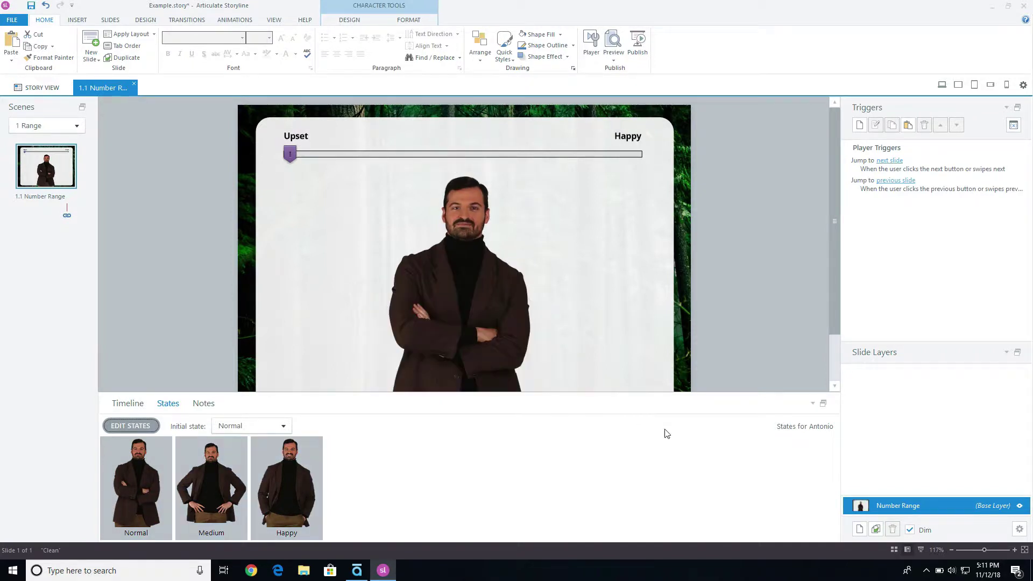
left_click(814, 403)
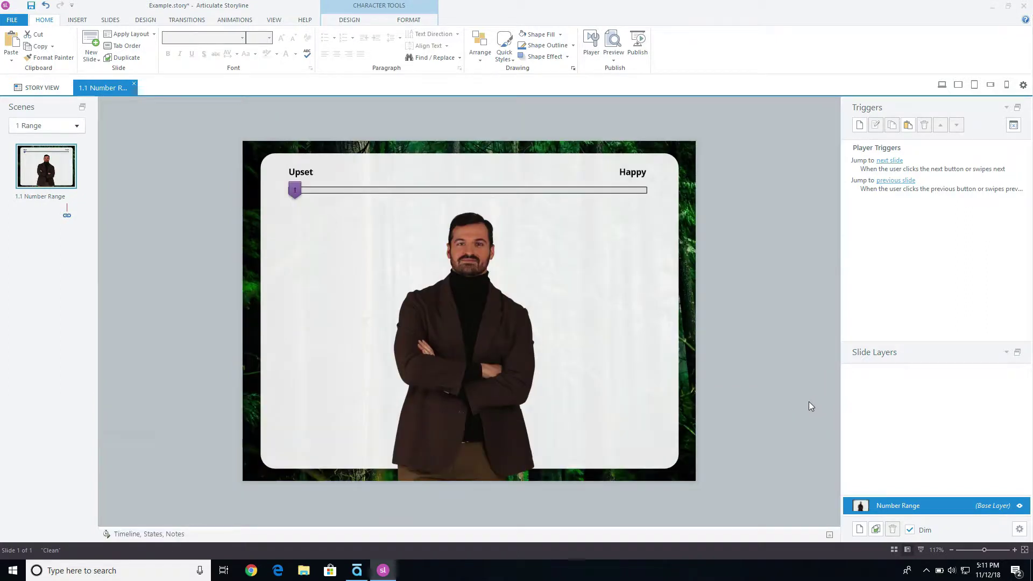
Start a new trigger that changes Antonio to his Normal state.
left_click(393, 190)
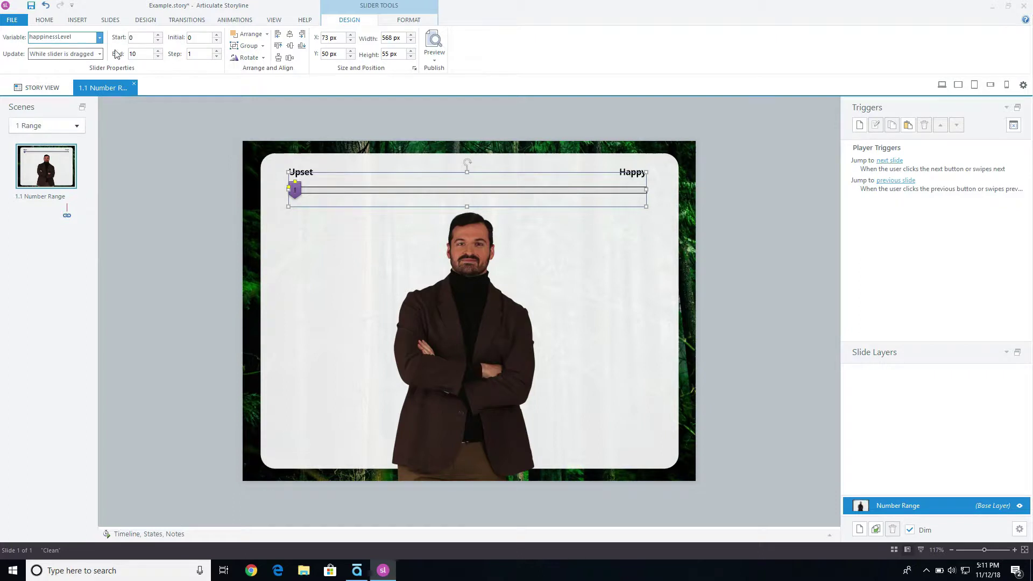
left_click(805, 282)
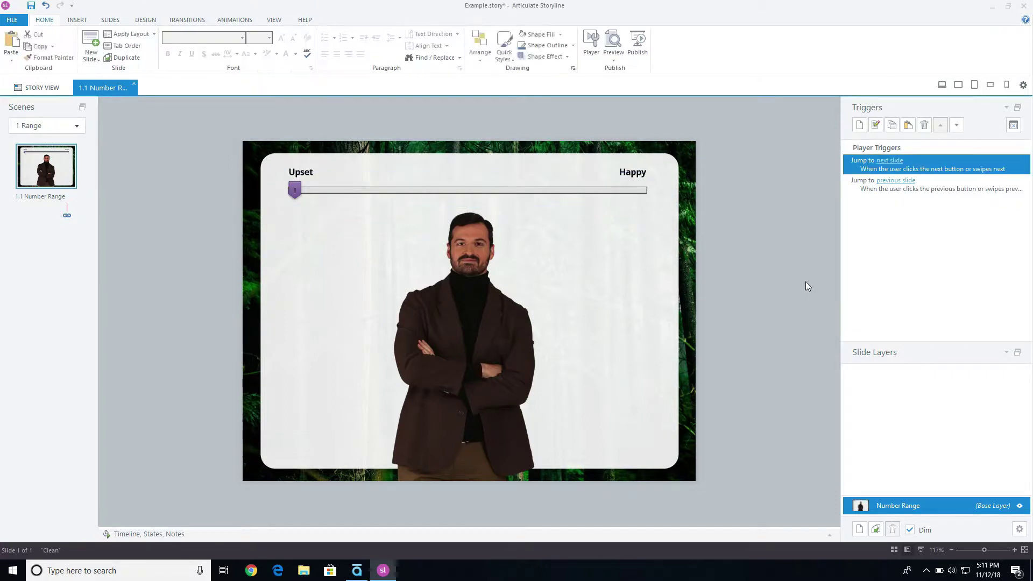
left_click(861, 125)
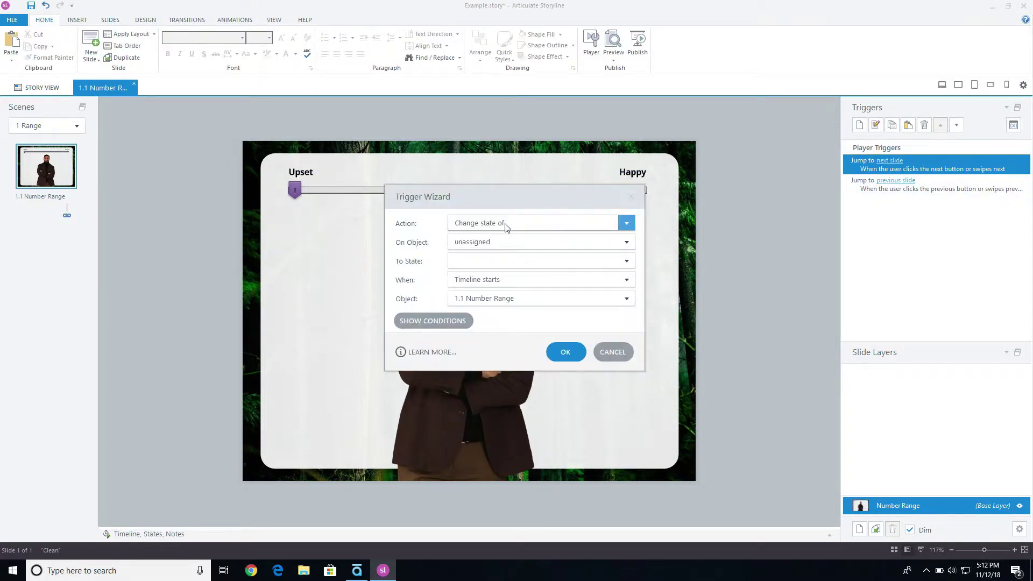
left_click_drag(519, 196, 585, 128)
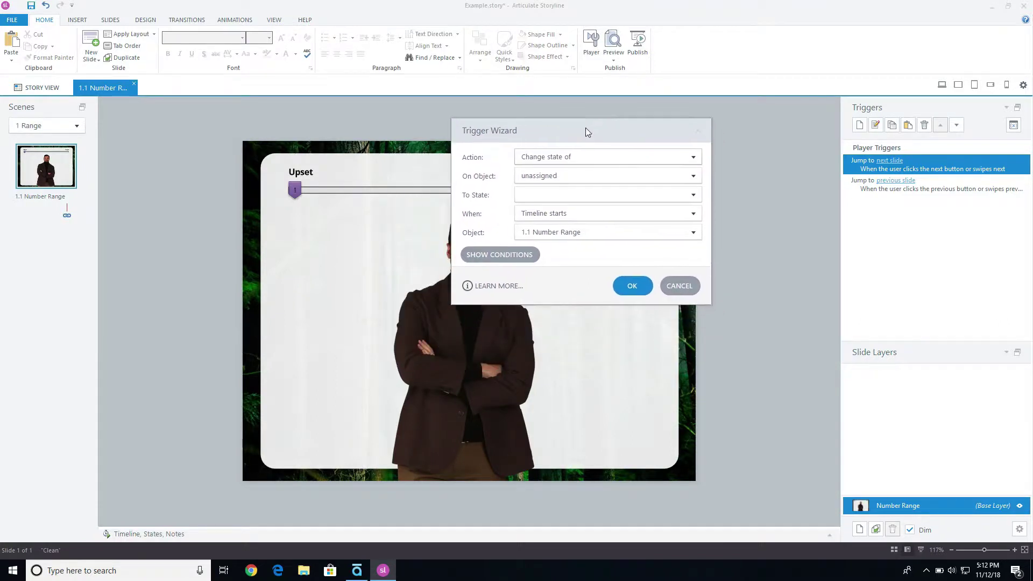
left_click(572, 174)
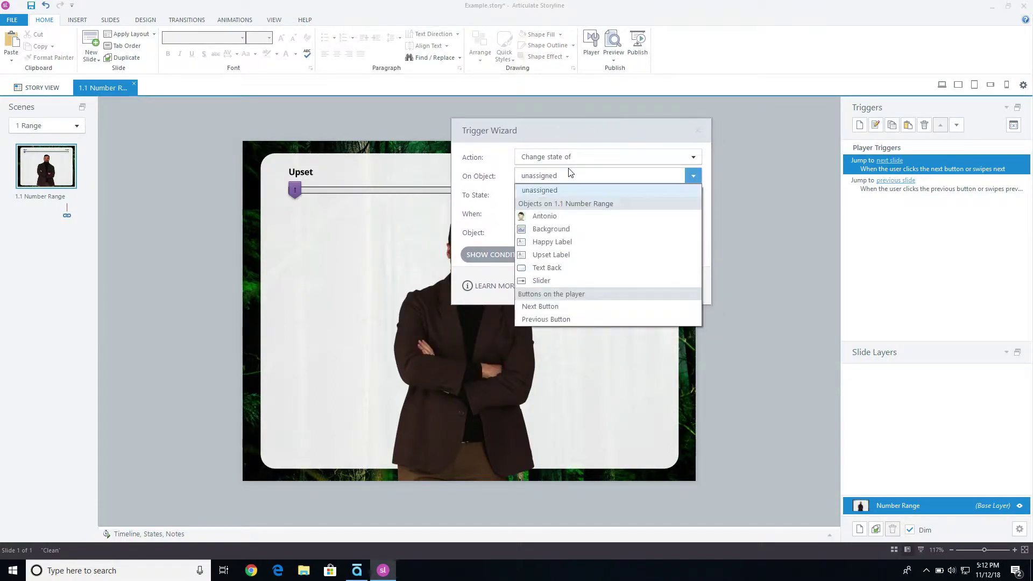
left_click(553, 216)
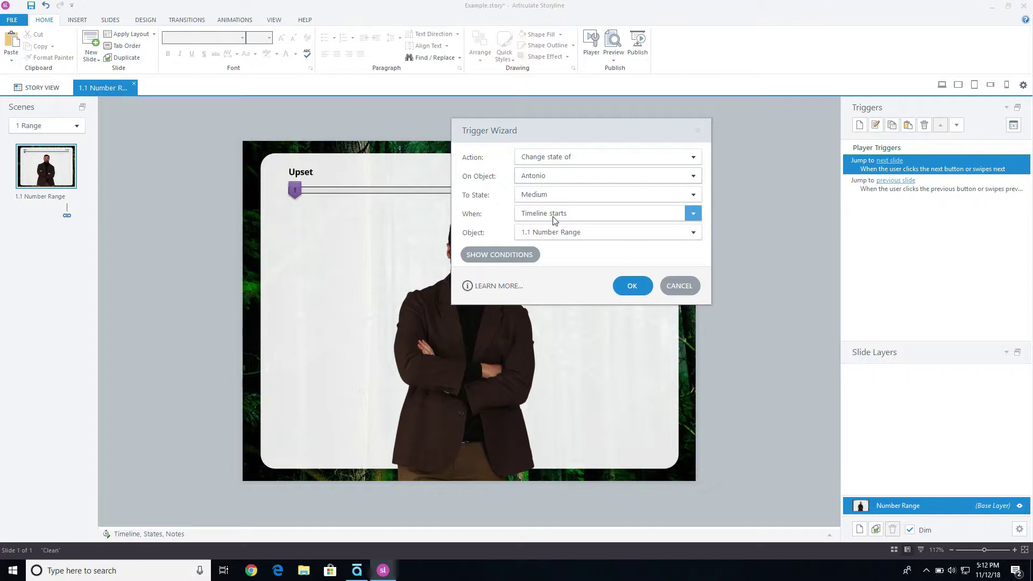
left_click(552, 200)
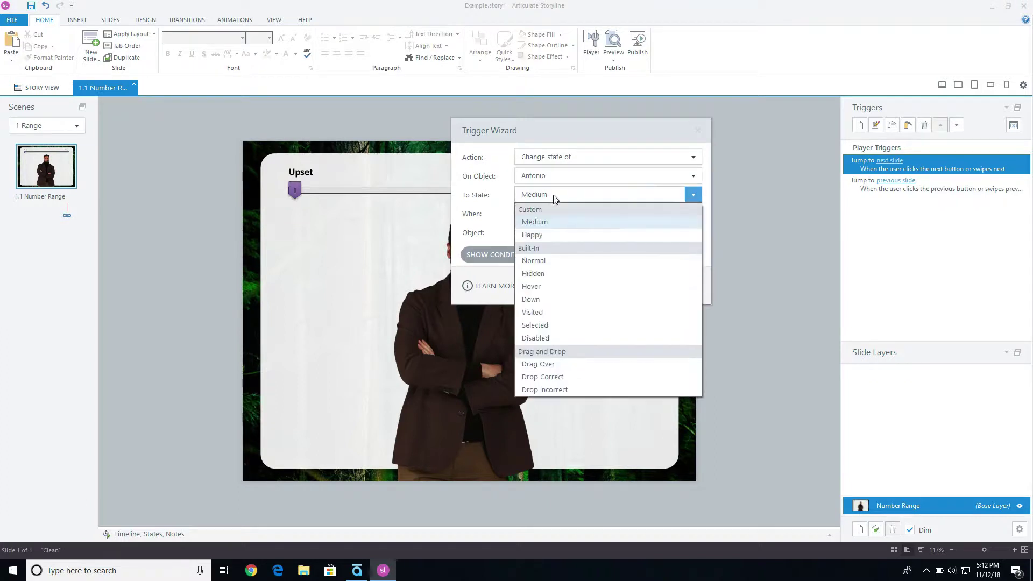
left_click(548, 263)
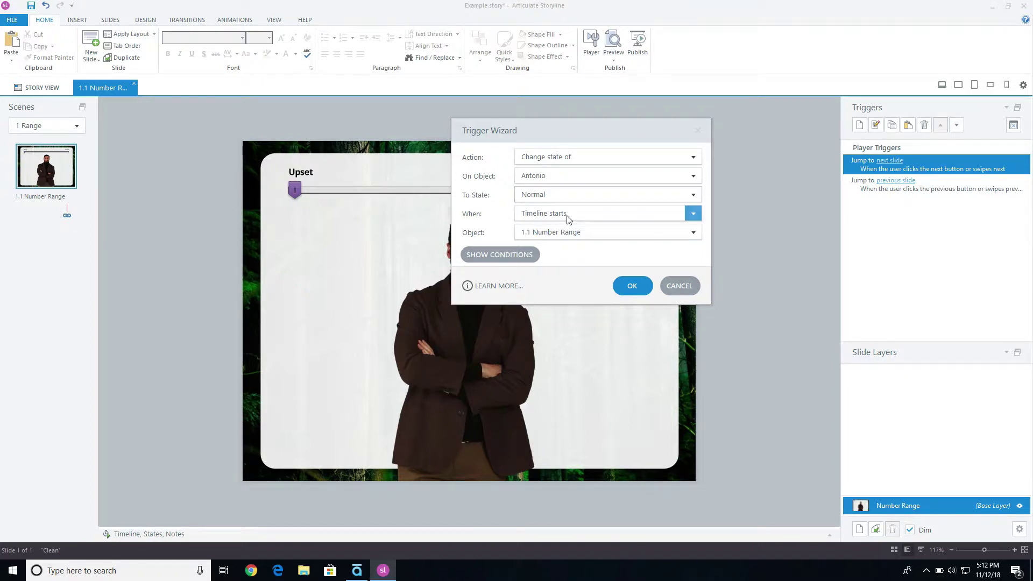
Fire the trigger when happinessLevel changes and reveal its conditions area.
left_click(550, 214)
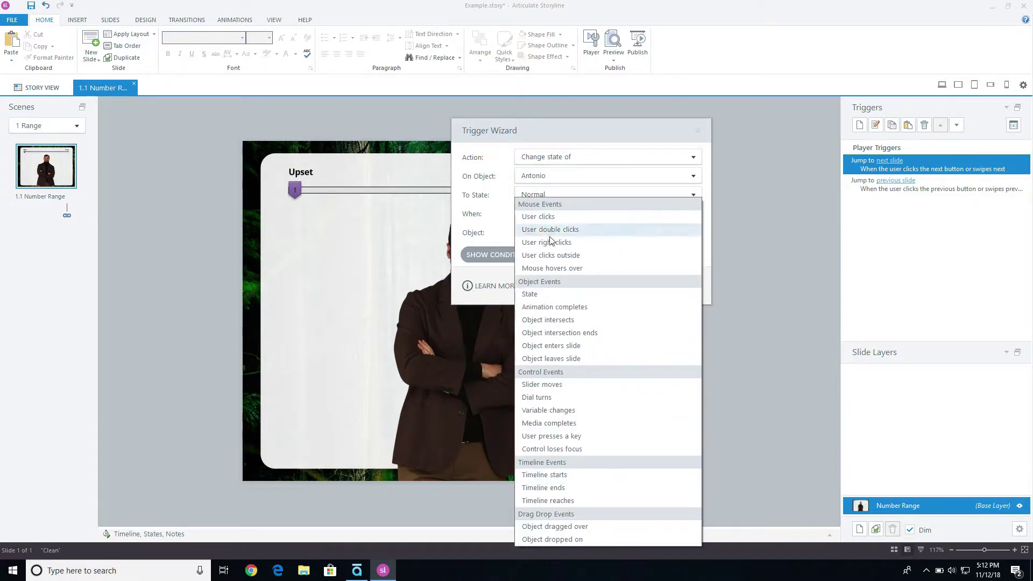
left_click(584, 414)
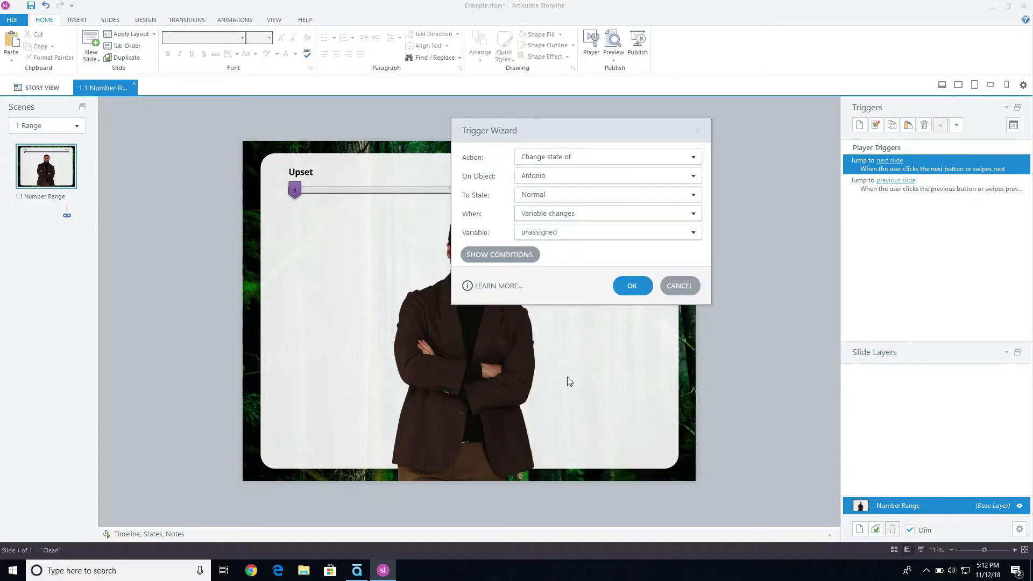
left_click(546, 236)
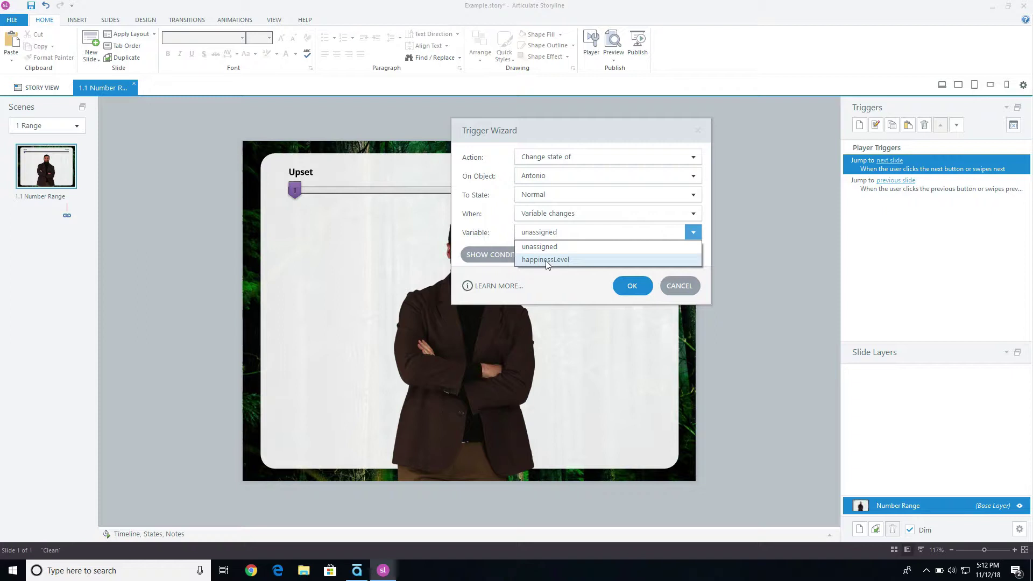
left_click(547, 260)
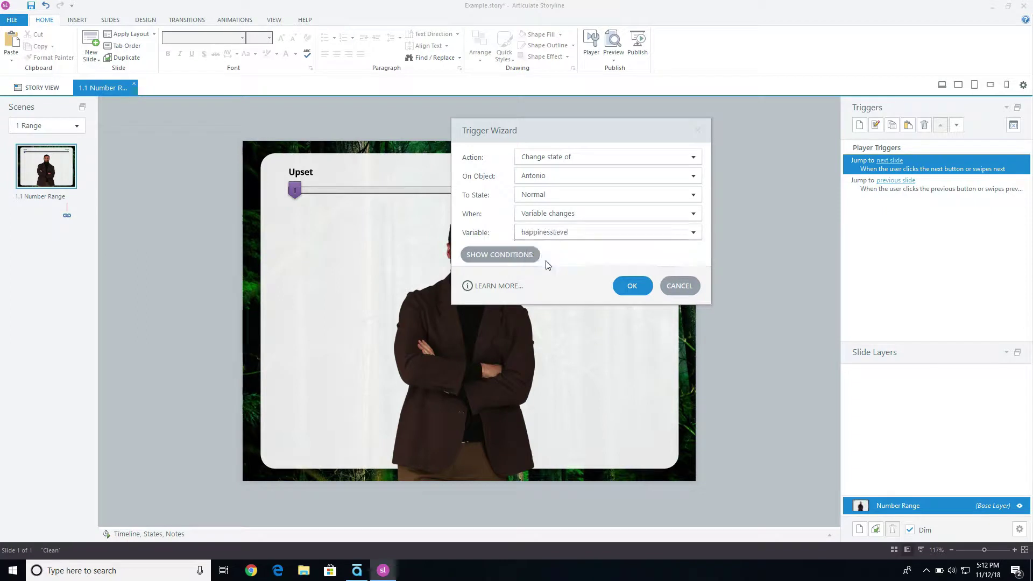
left_click(515, 259)
Add the condition 'happinessLevel between 0 and 3' and create the Normal trigger.
left_click_drag(510, 135, 450, 200)
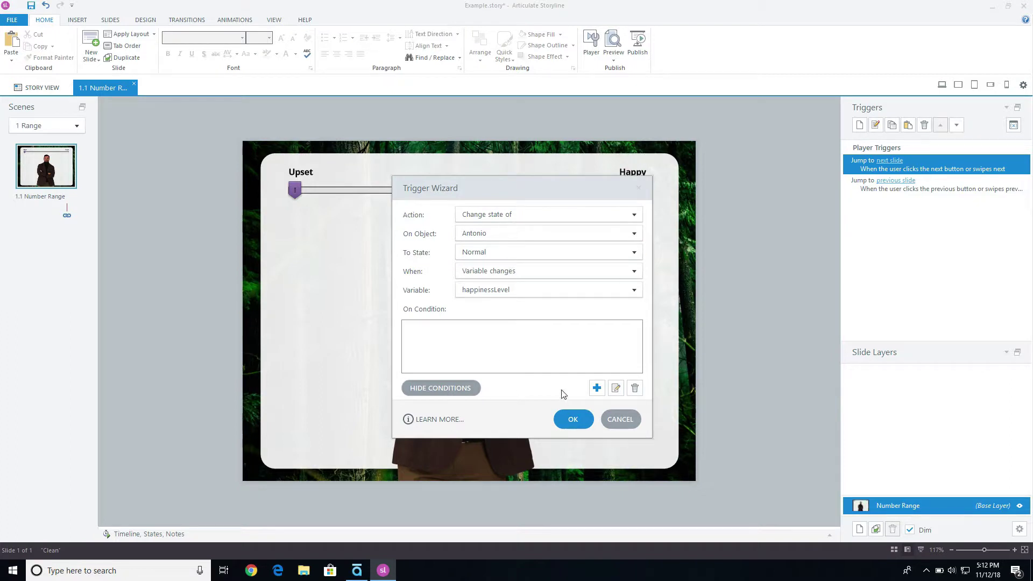
left_click(596, 388)
left_click(536, 319)
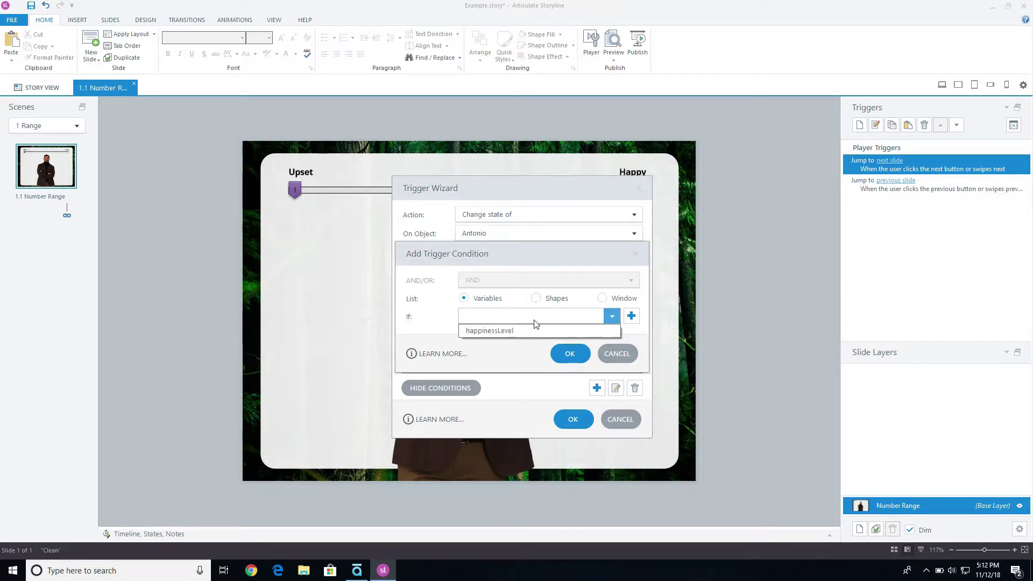
left_click(509, 332)
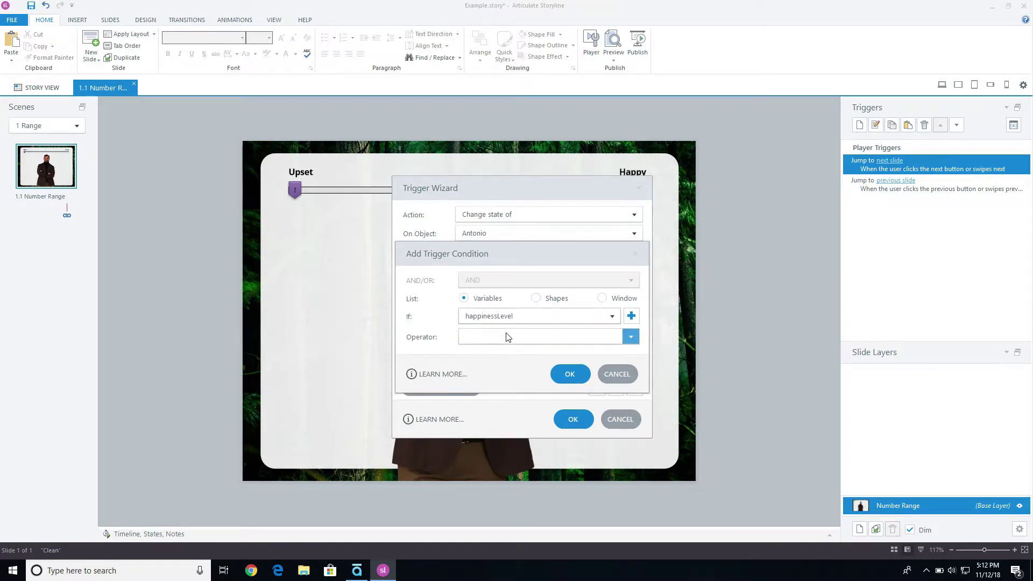
left_click(508, 337)
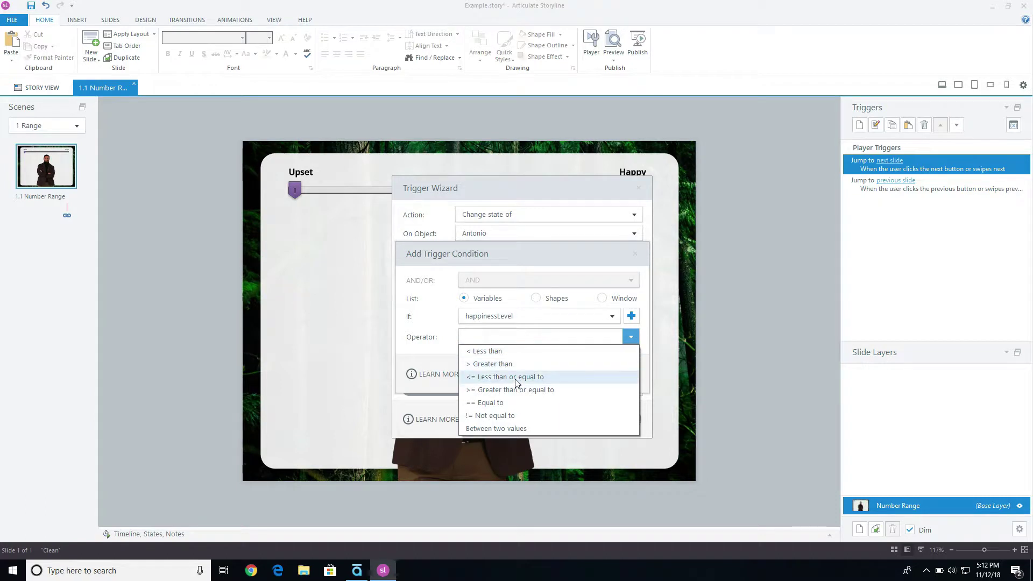
left_click(491, 428)
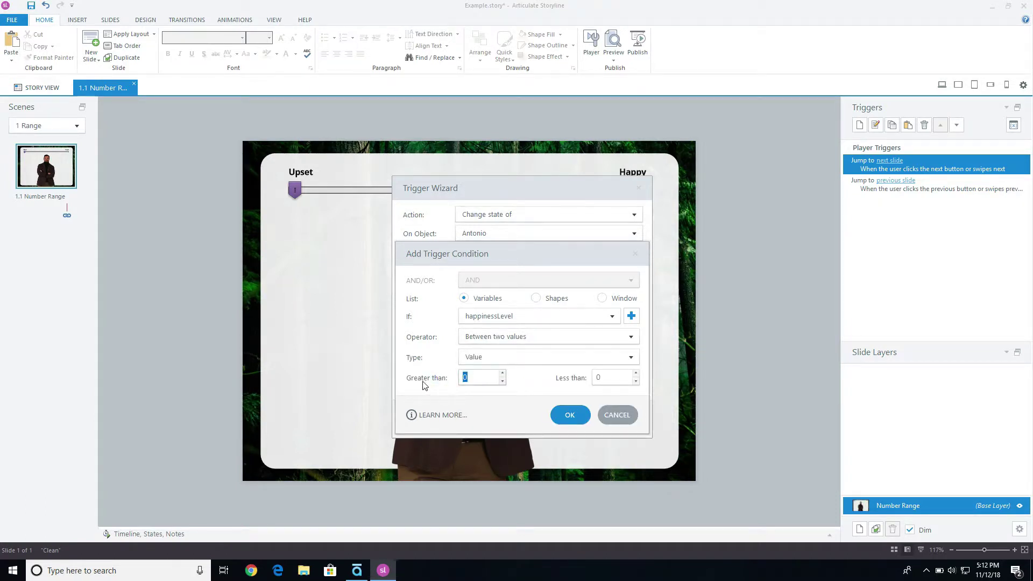
left_click_drag(426, 386, 497, 380)
left_click_drag(627, 379, 597, 378)
type("3")
left_click(573, 412)
left_click(569, 419)
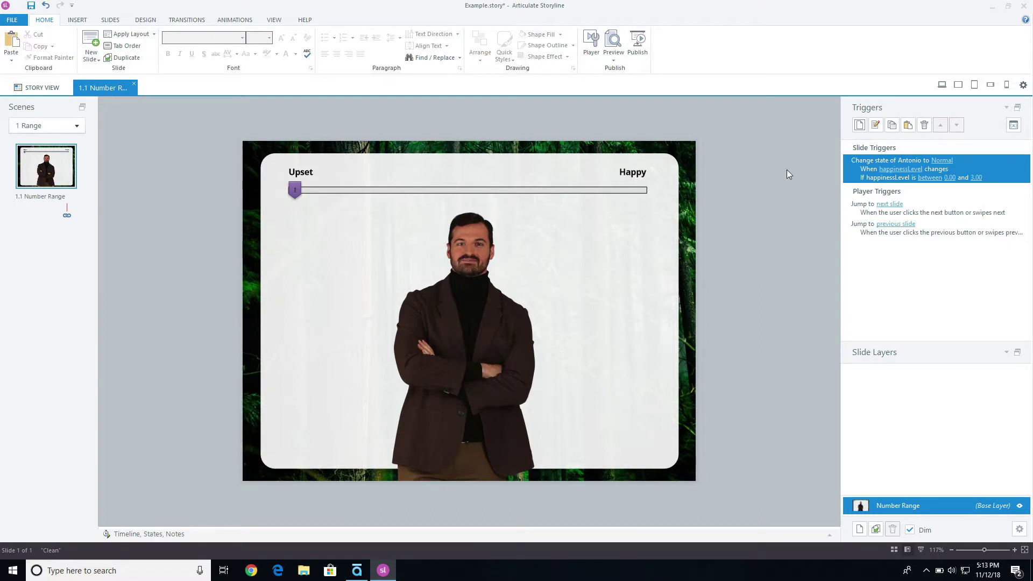
Duplicate the Normal trigger twice and switch the second copy to Antonio's Medium state.
left_click(892, 127)
left_click(908, 126)
left_click(907, 126)
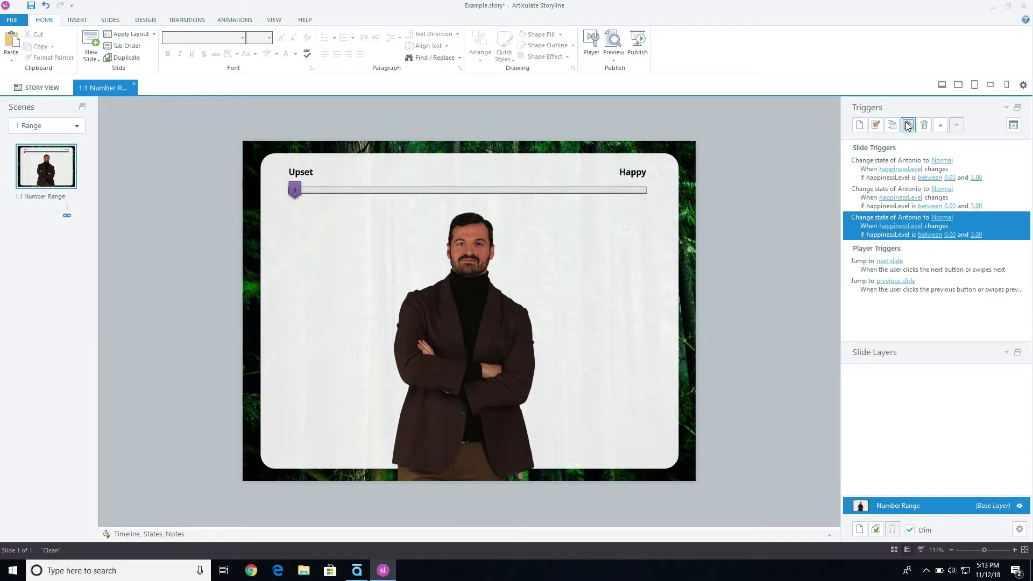
left_click(939, 193)
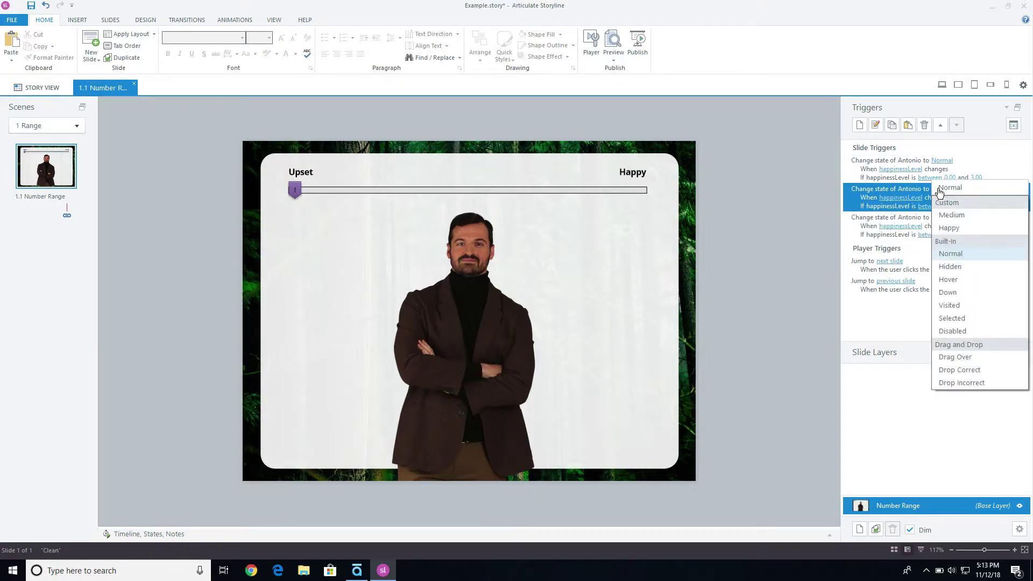
left_click(950, 216)
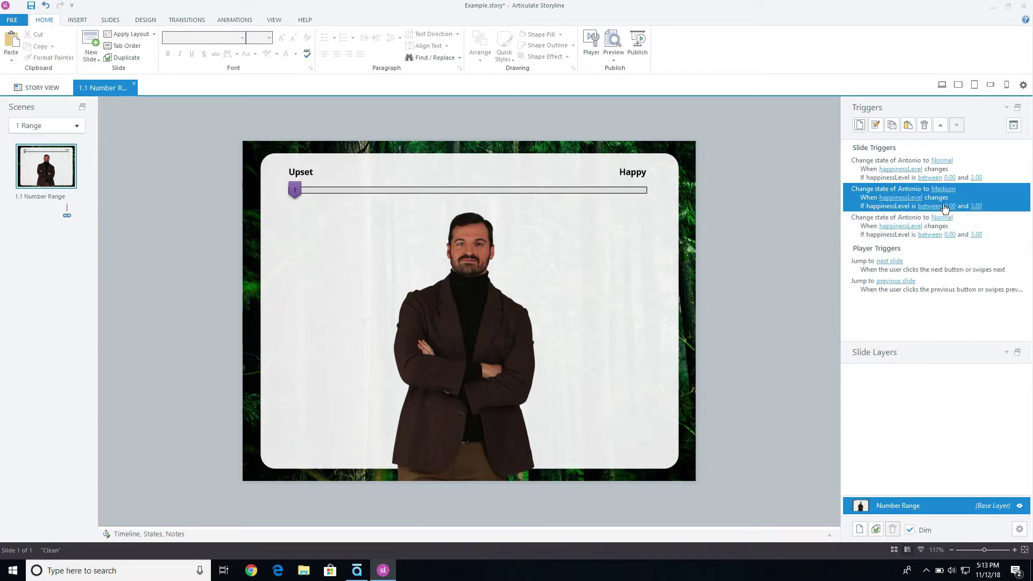
Set the second trigger's happinessLevel range to between 4 and 7.
left_click(949, 206)
type("4")
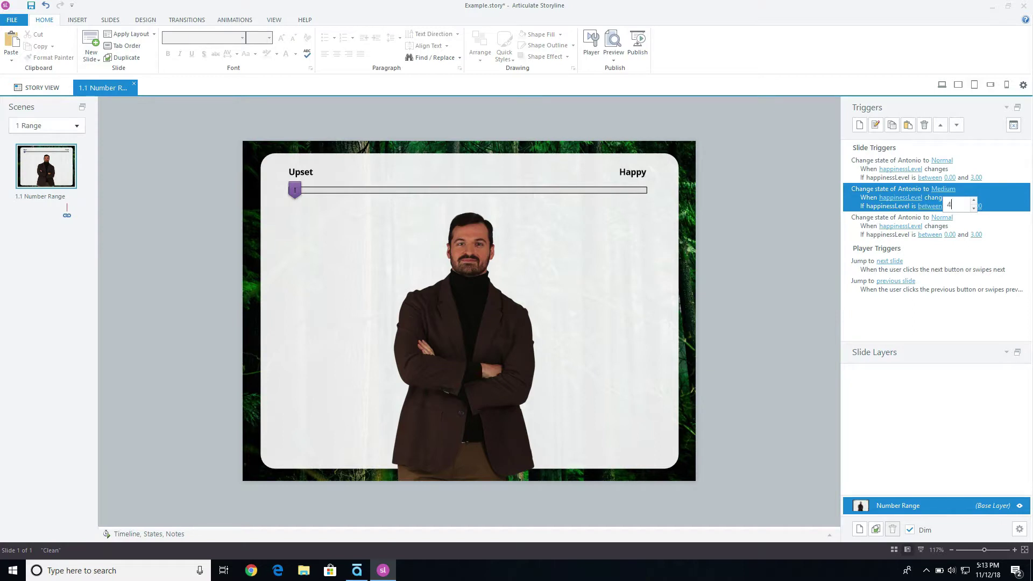
left_click(998, 209)
left_click(975, 207)
type("7")
key("Return")
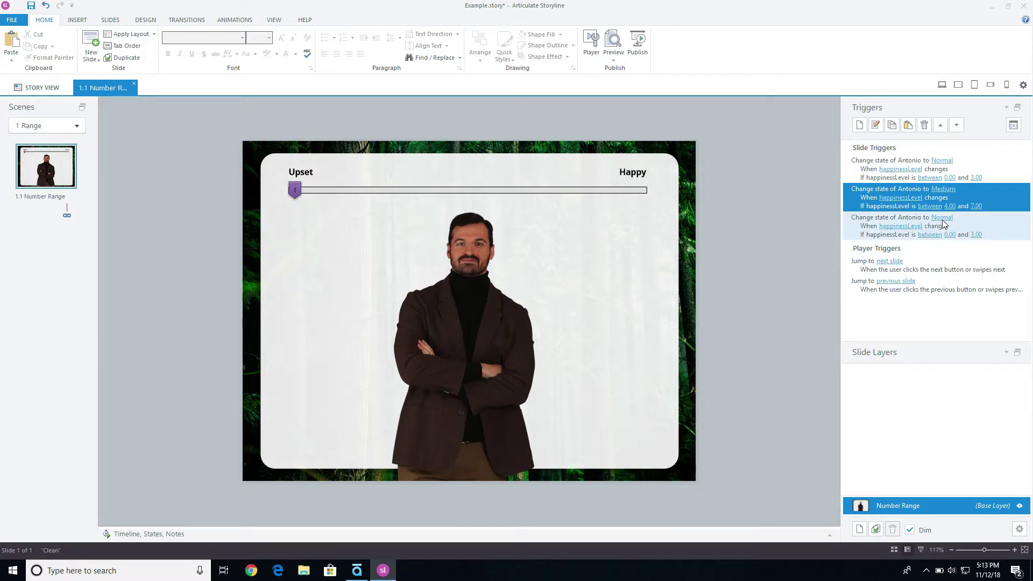
Make the third trigger set Antonio to Happy for happinessLevel 7 to 10, then save.
left_click(942, 218)
left_click(949, 257)
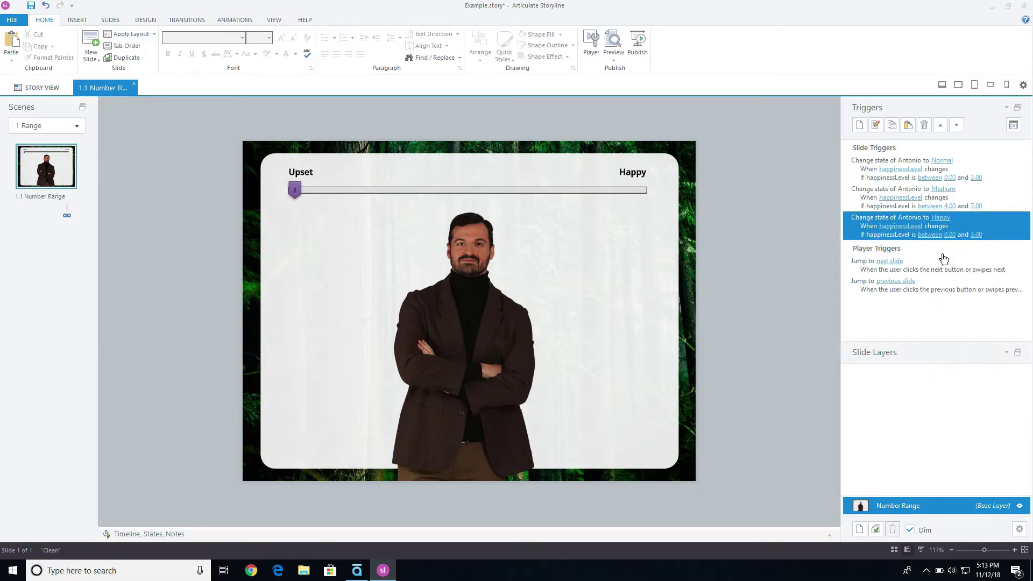
left_click(950, 234)
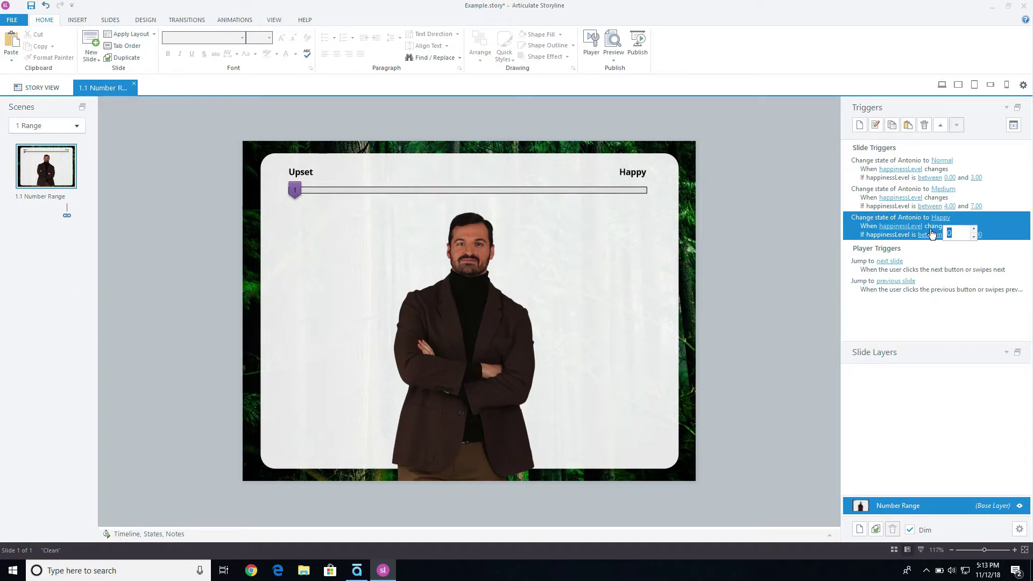
type("7")
left_click(979, 235)
left_click(977, 235)
type("10")
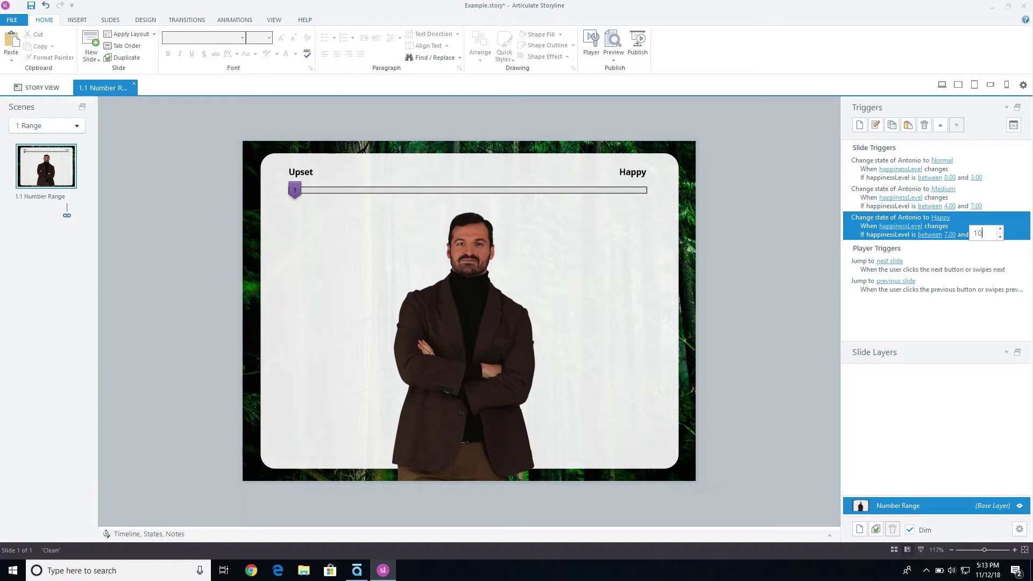
key("Return")
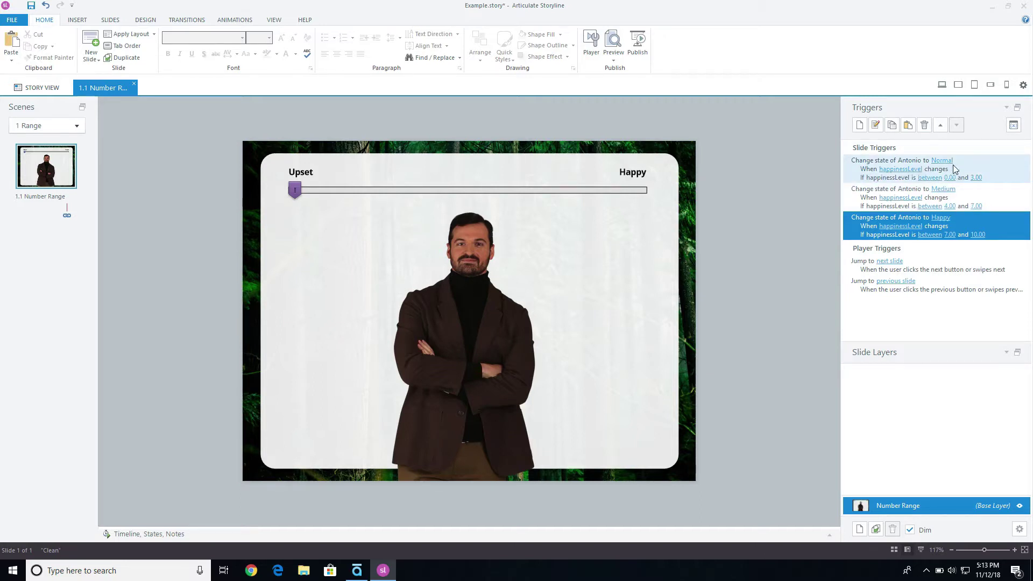
left_click(990, 191)
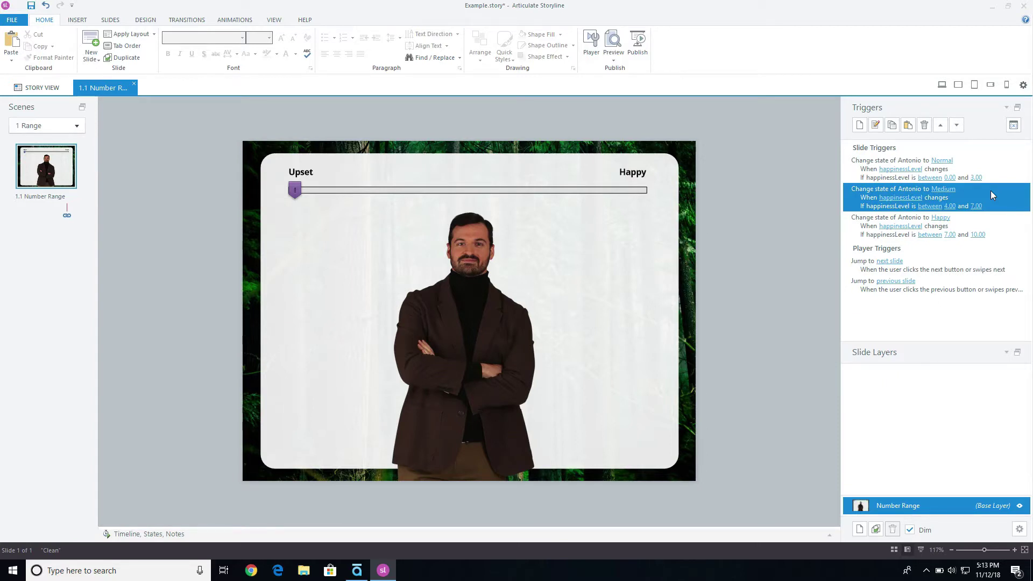
double_click(990, 190)
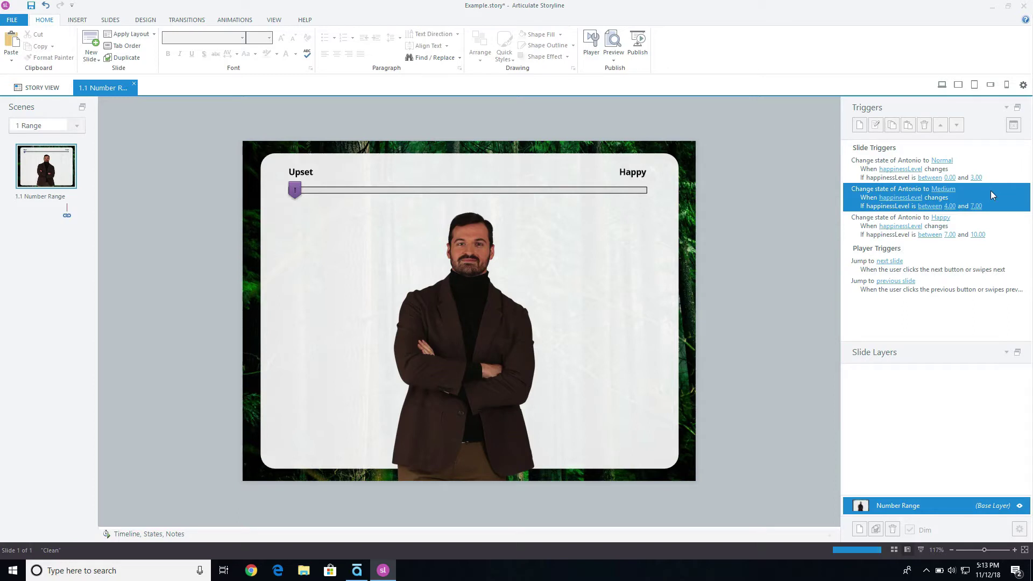
Preview this slide and drag the slider mid-scale, then toward Happy, to see Antonio's poses change.
left_click(615, 61)
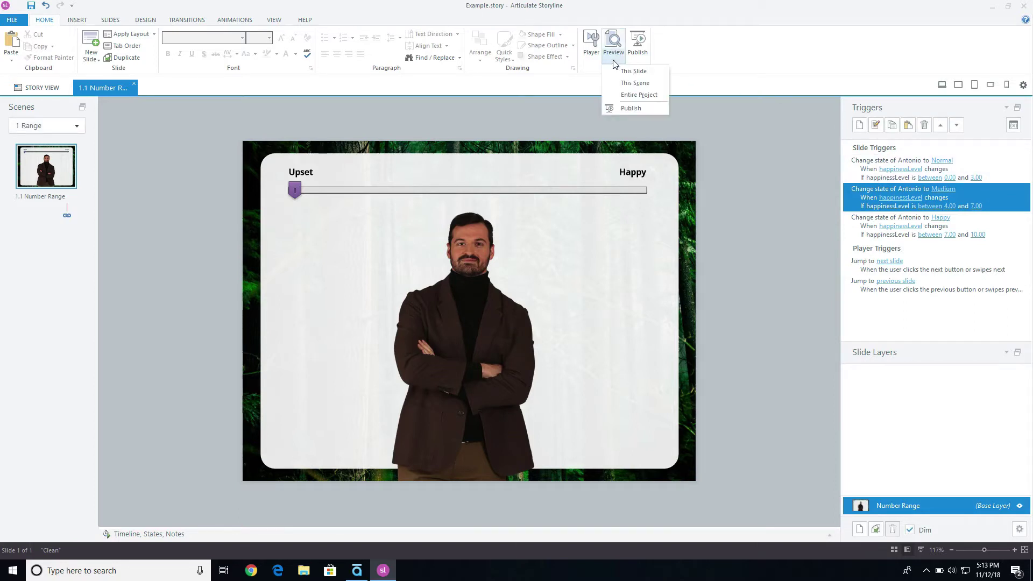
left_click(625, 72)
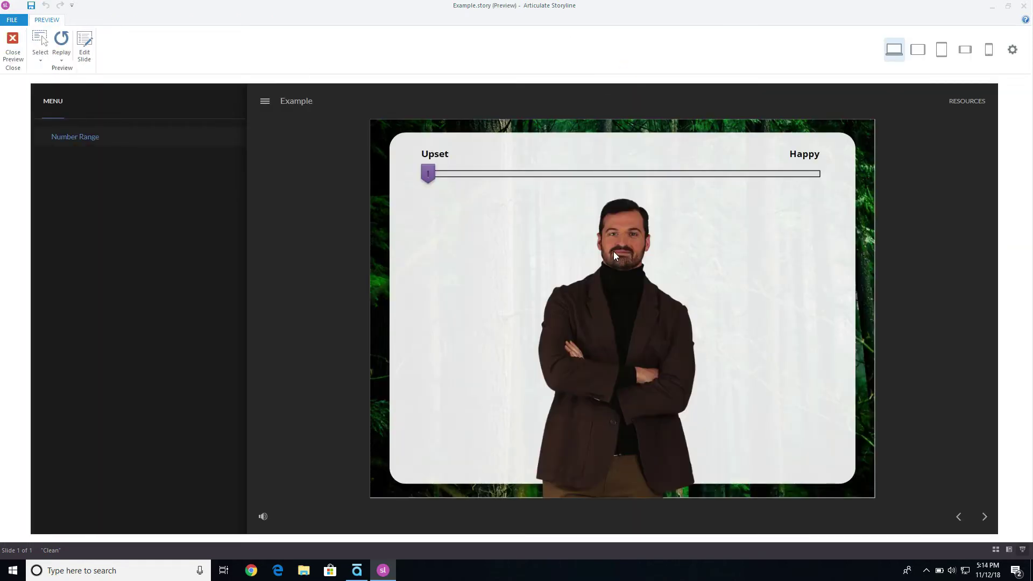
left_click(466, 173)
left_click_drag(460, 174, 621, 179)
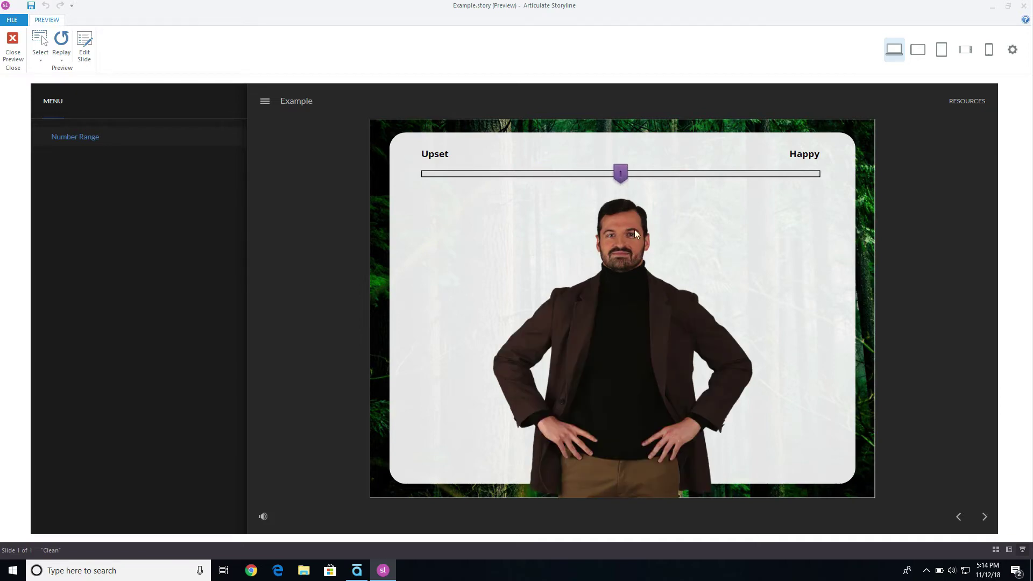
left_click_drag(624, 177, 717, 174)
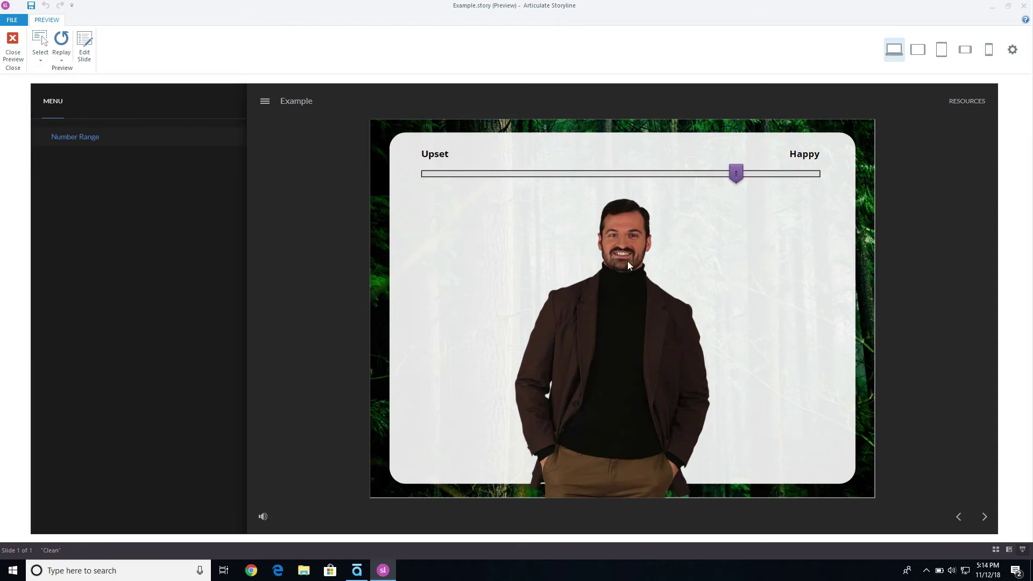